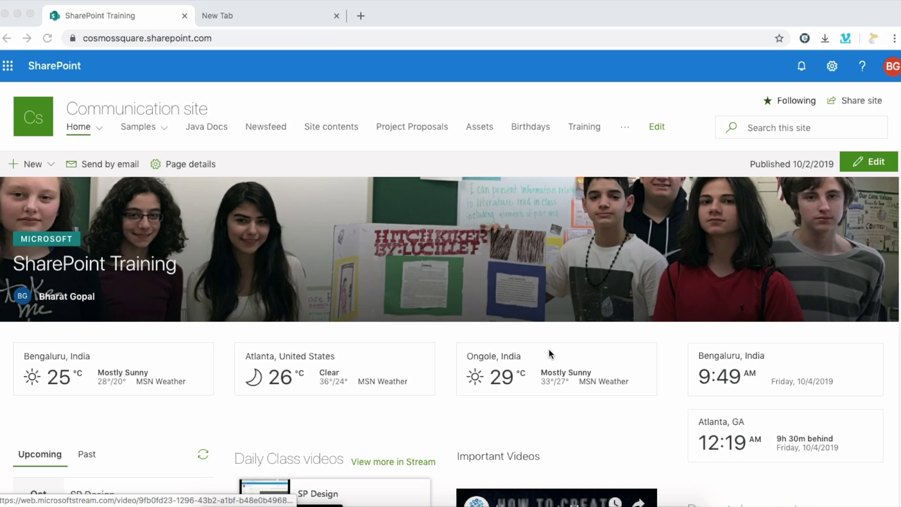
# - Open the Settings panel on the Communication site home page
pyautogui.click(833, 66)
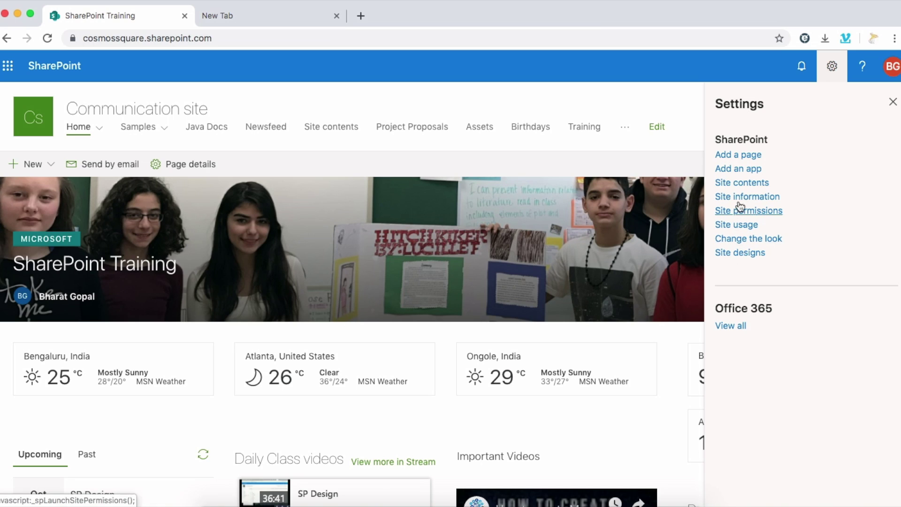
# - Open the Training list from Site contents and bring up its settings options
pyautogui.click(748, 184)
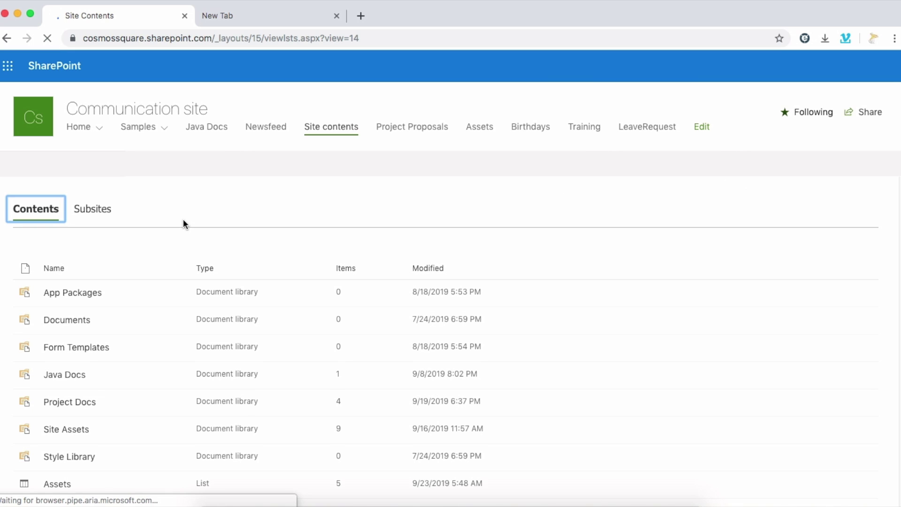
pyautogui.scroll(-5, 88, 272)
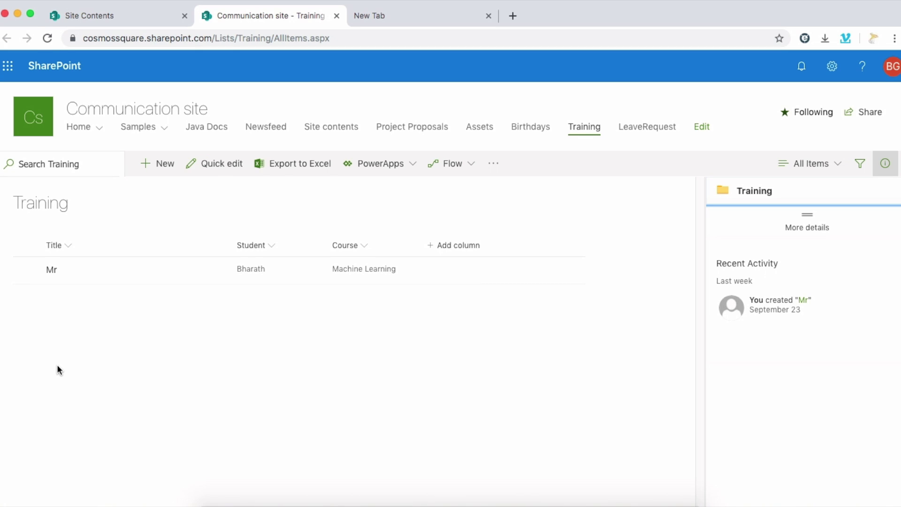
pyautogui.click(830, 78)
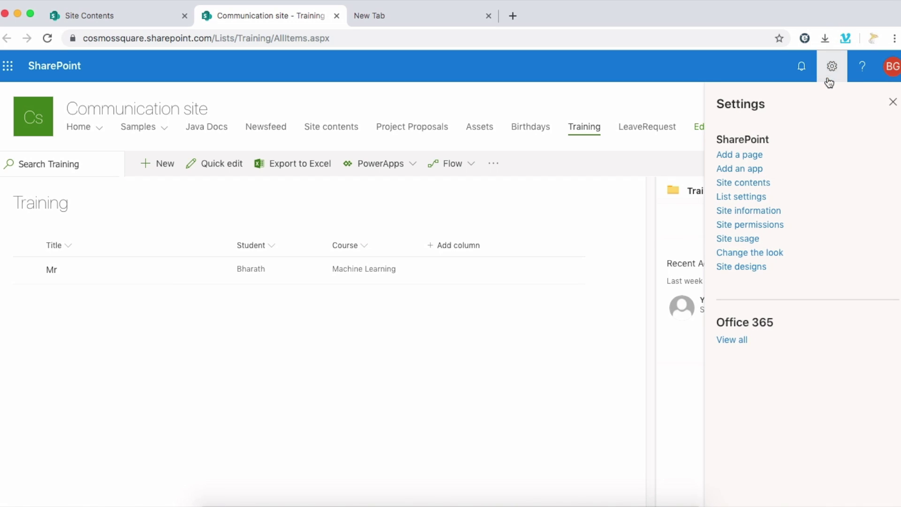
# - Go to the Training list's Information management policy settings via List settings
pyautogui.click(754, 198)
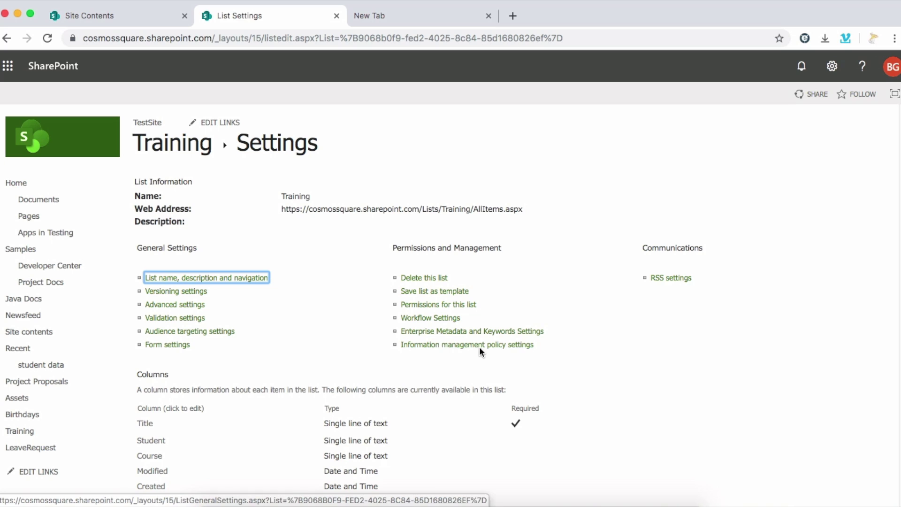
pyautogui.click(478, 346)
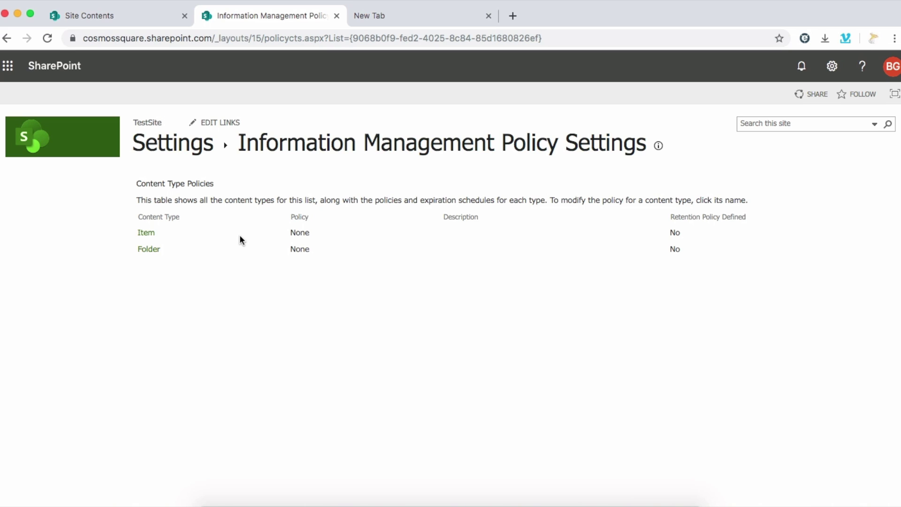
# - Enable Barcodes in the Item content type's policy and save it with OK
pyautogui.click(147, 233)
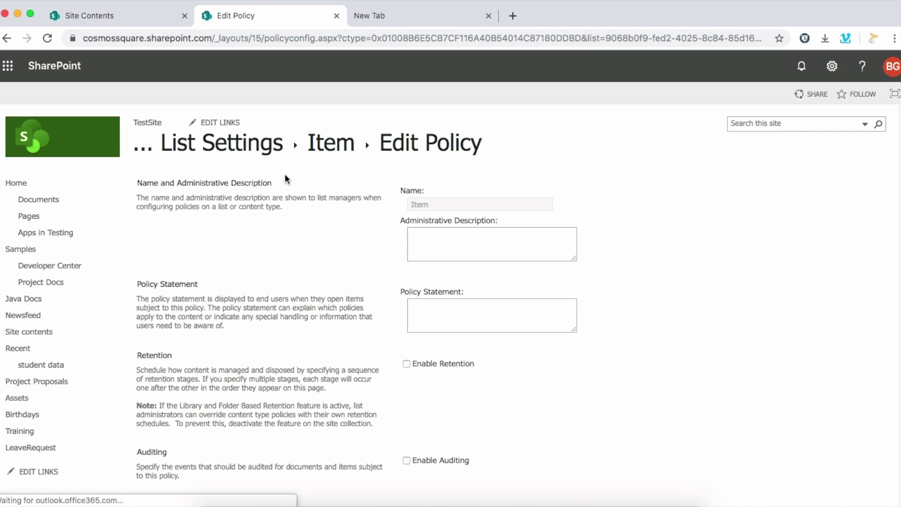
pyautogui.scroll(-4, 317, 233)
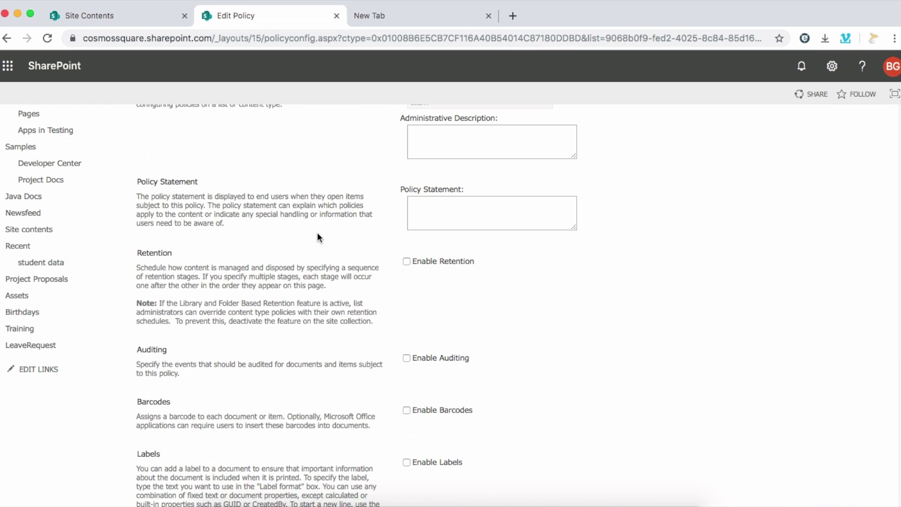
pyautogui.scroll(-1, 235, 329)
pyautogui.scroll(-1, 263, 371)
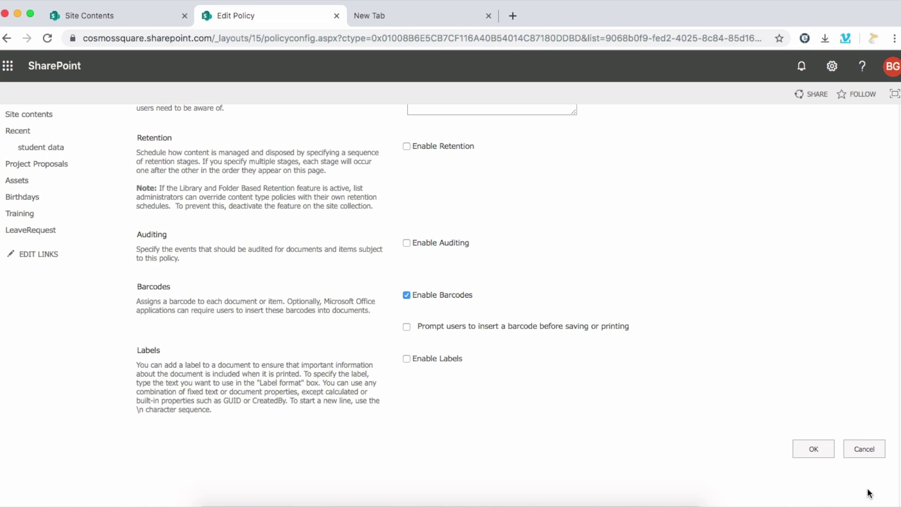
pyautogui.click(820, 450)
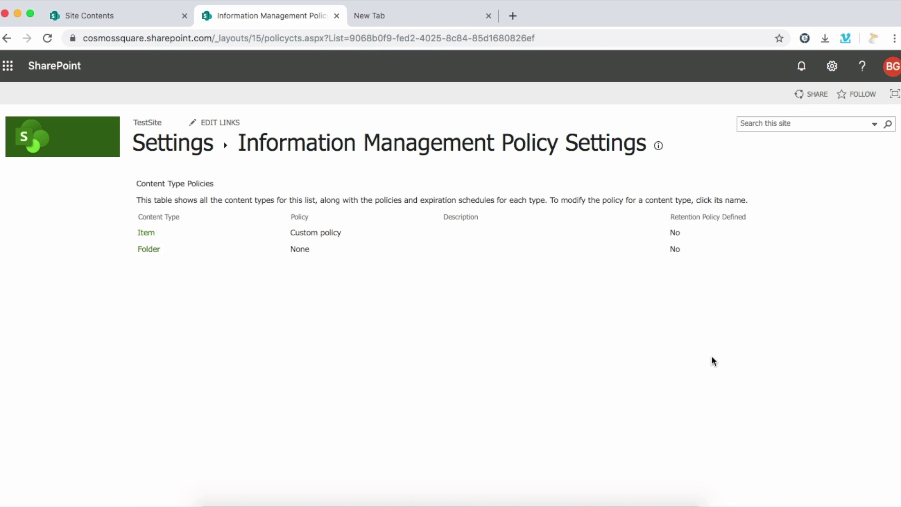
# - Add a Training item with Title 'Mr', the student's name, and Course 'AI'
pyautogui.click(176, 144)
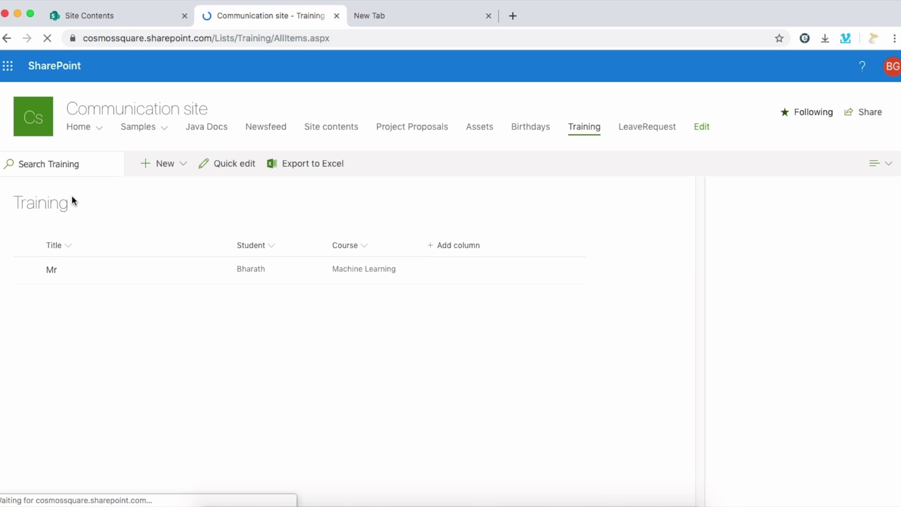
pyautogui.click(173, 169)
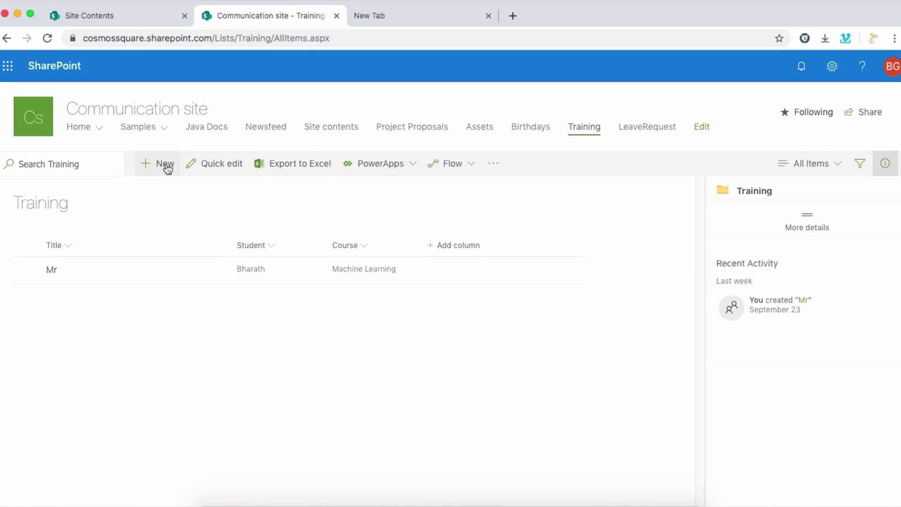
pyautogui.click(590, 178)
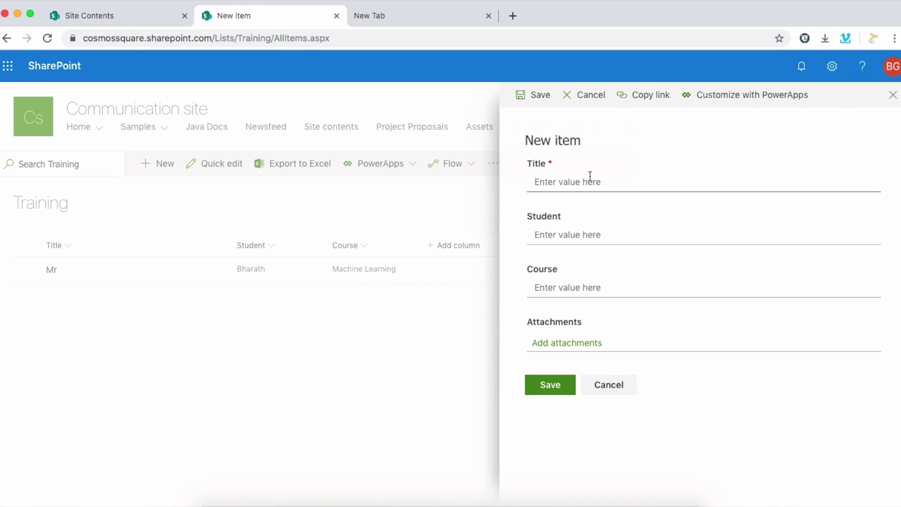
pyautogui.write('Mr')
pyautogui.press('Tab')
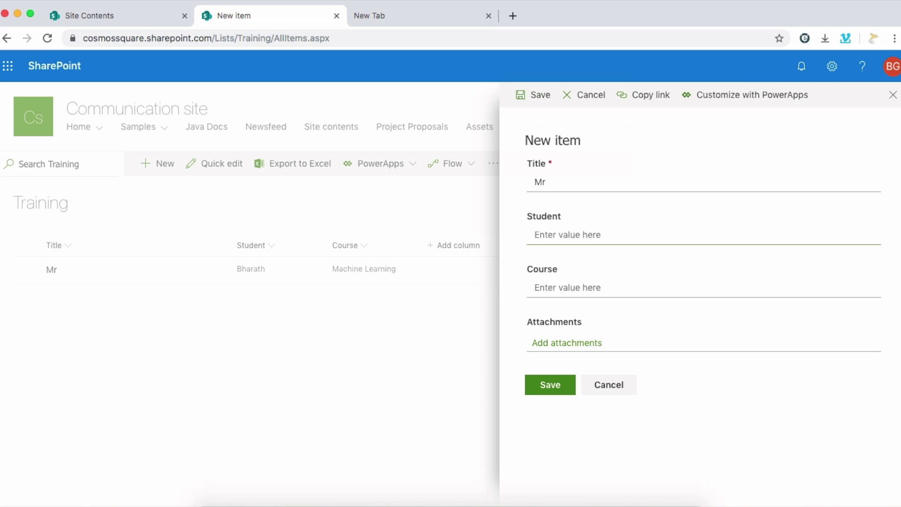
pyautogui.write('Prasad')
pyautogui.click(595, 282)
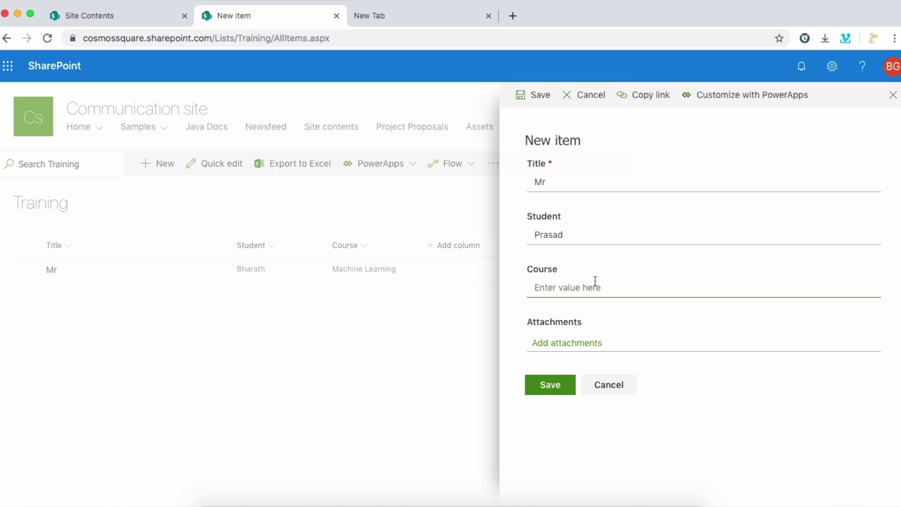
pyautogui.write('AI')
pyautogui.click(559, 391)
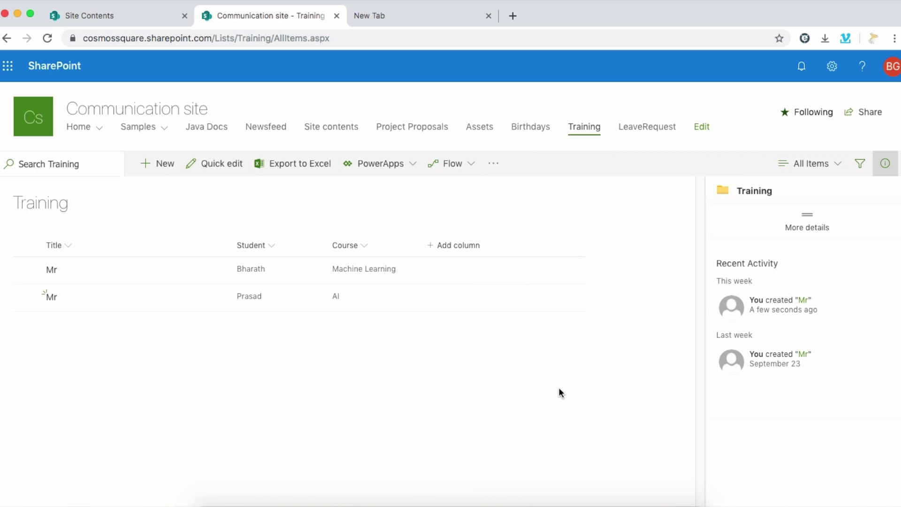
pyautogui.click(883, 166)
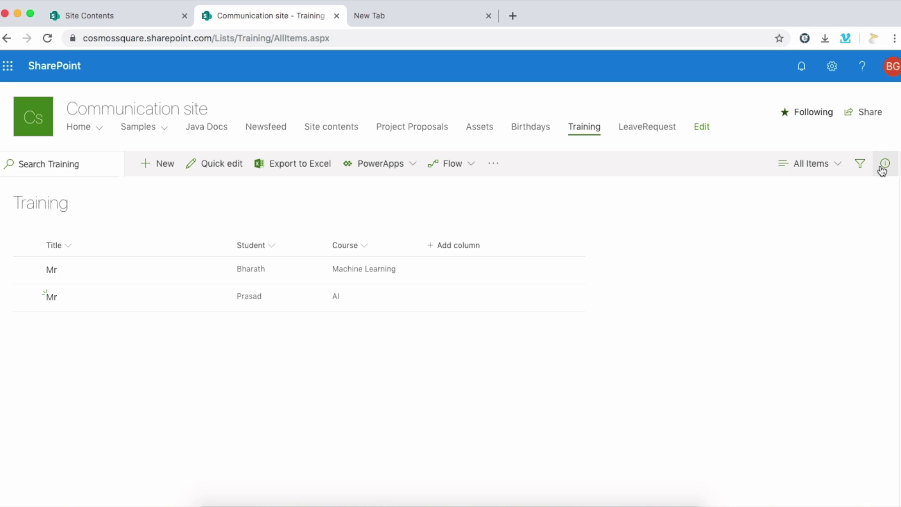
# - Add the Barcode and Barcode Value columns to the All Items view and save it
pyautogui.click(834, 66)
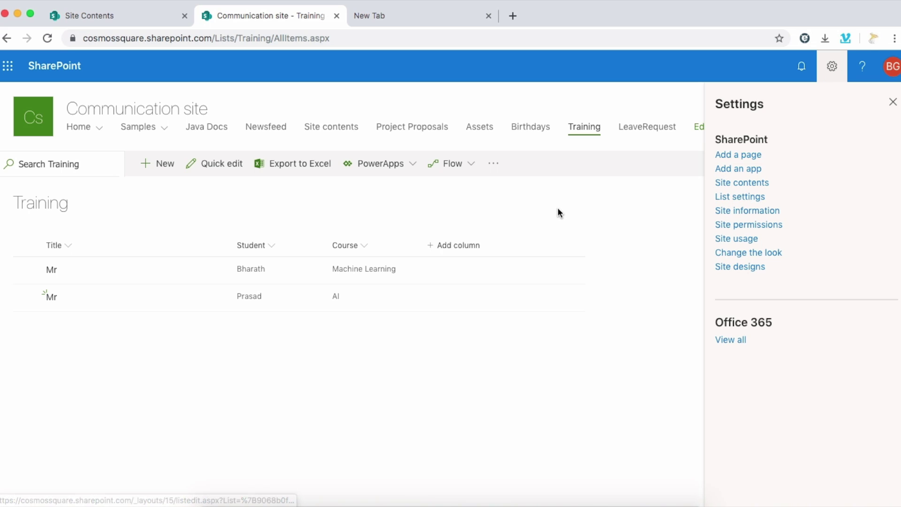
pyautogui.click(893, 108)
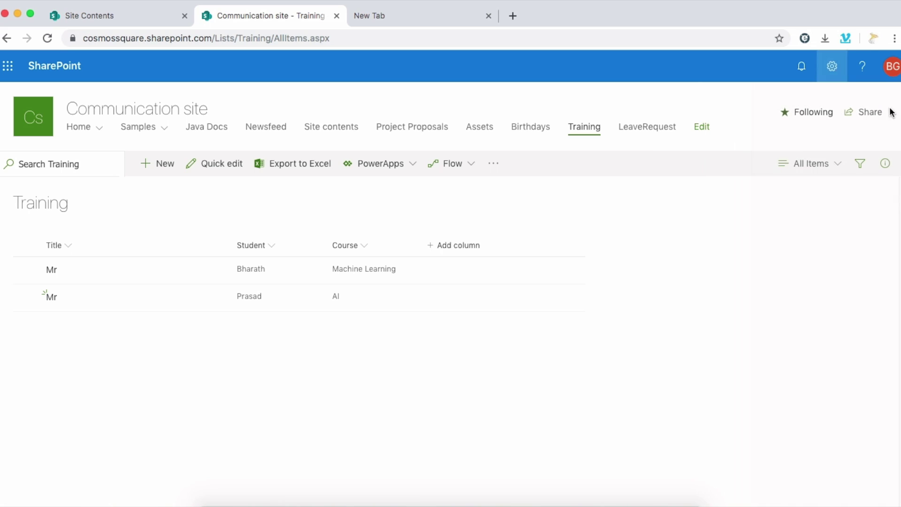
pyautogui.click(816, 170)
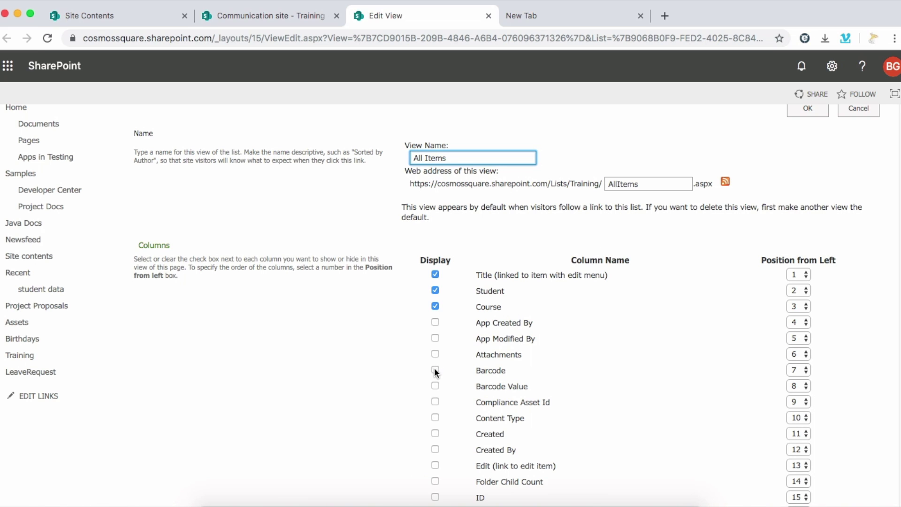
pyautogui.click(435, 371)
pyautogui.click(436, 386)
pyautogui.scroll(-10, 635, 286)
pyautogui.scroll(-15, 636, 287)
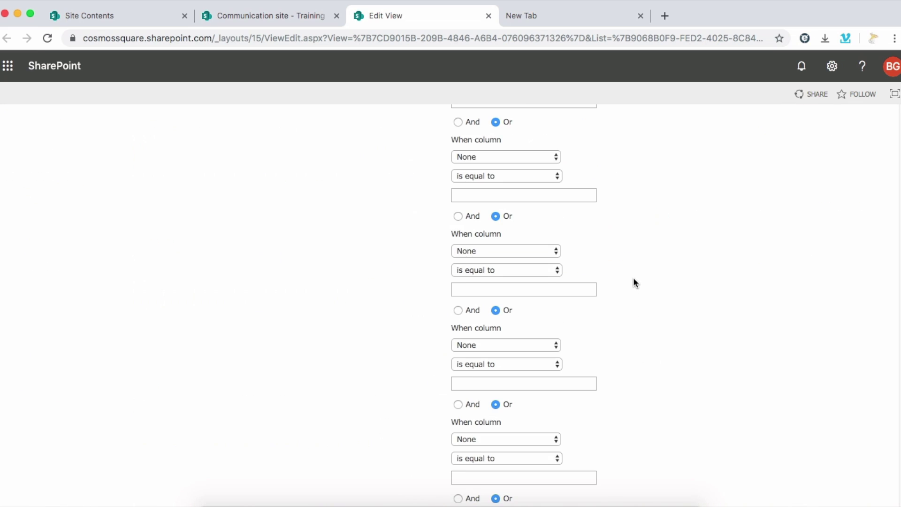
pyautogui.scroll(-20, 634, 286)
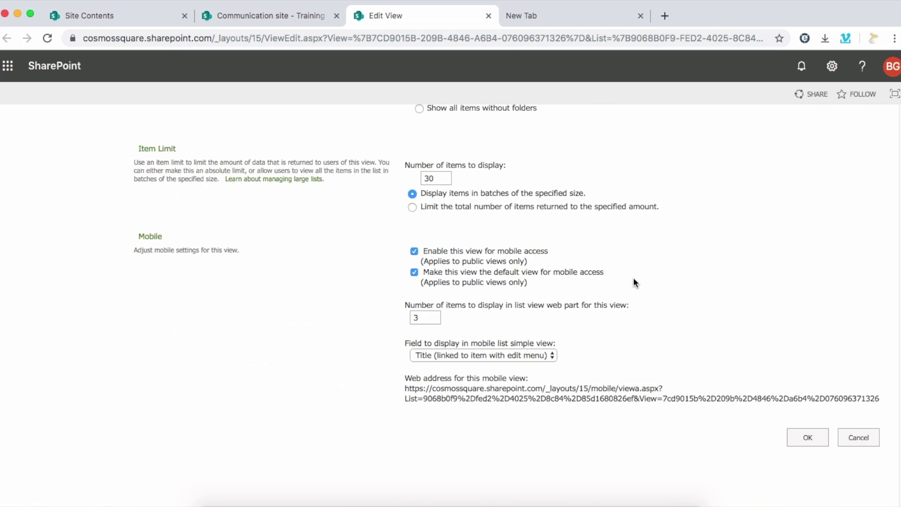
pyautogui.click(808, 438)
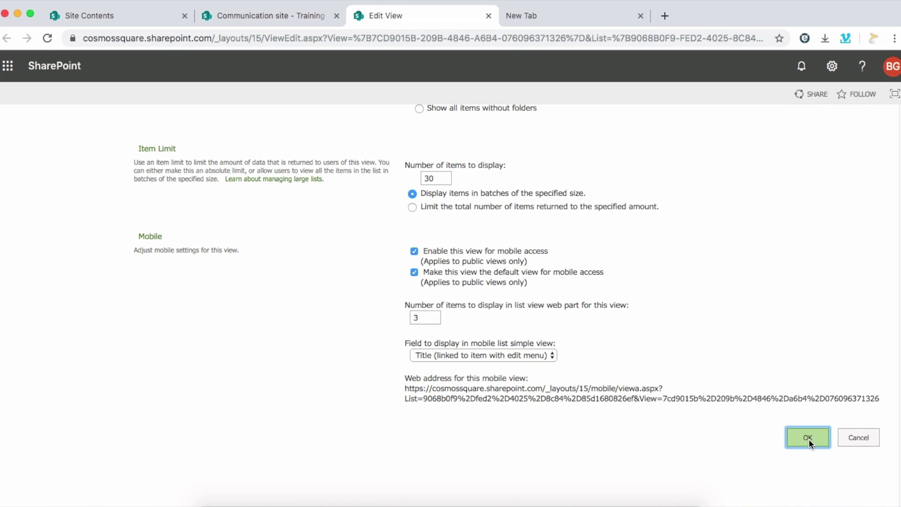